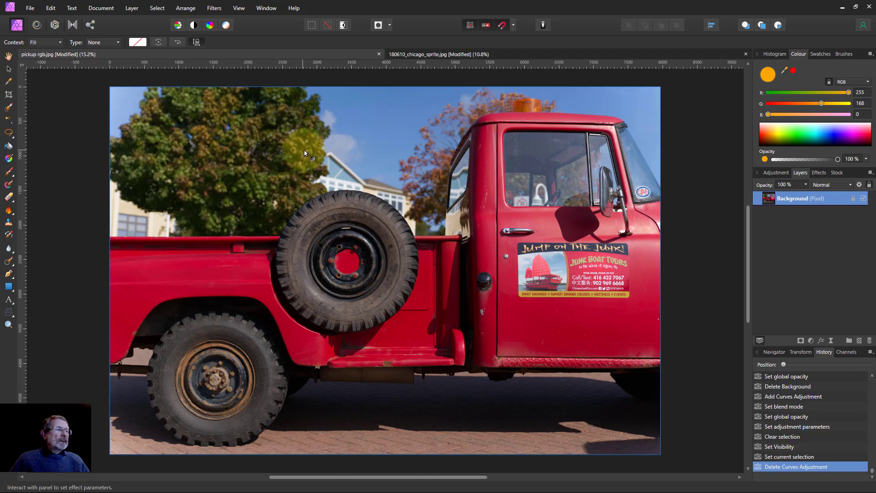
Step: Open the Adjustments dropdown in the Layers panel for the truck photo
left_click(810, 341)
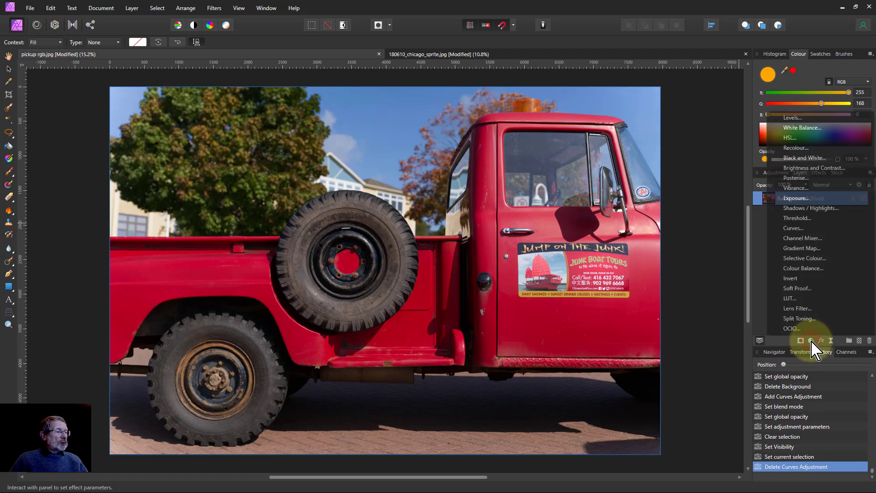
left_click(805, 229)
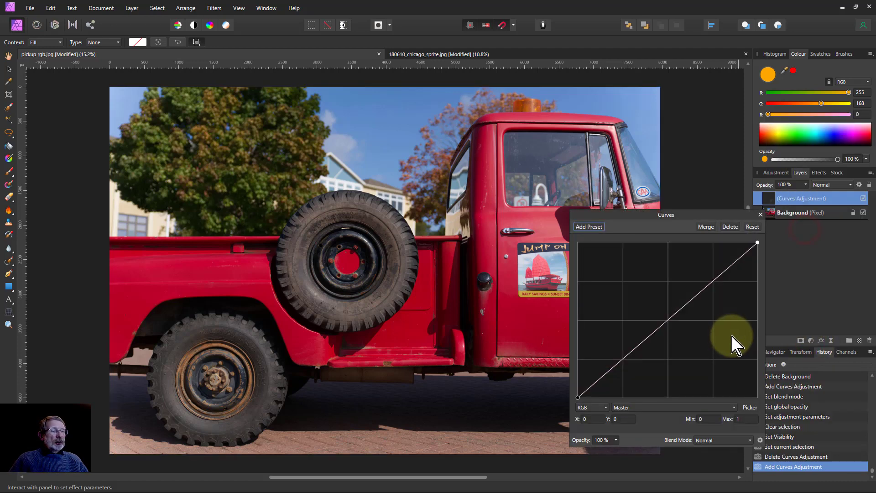
left_click(717, 440)
scroll(716, 434, "down", 3)
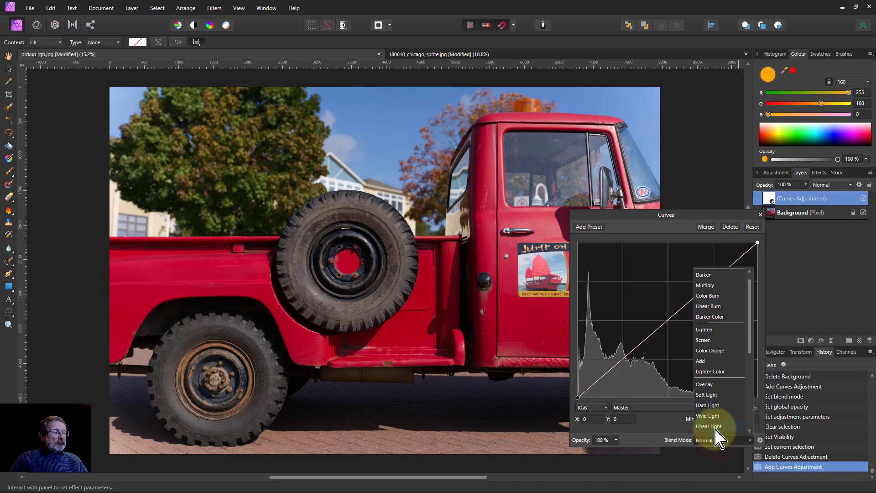
left_click(715, 421)
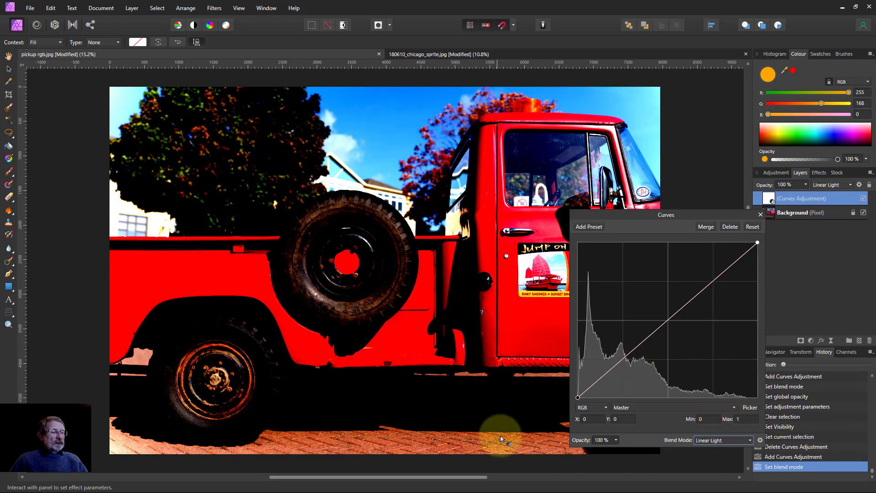
left_click(615, 439)
left_click_drag(618, 450, 576, 453)
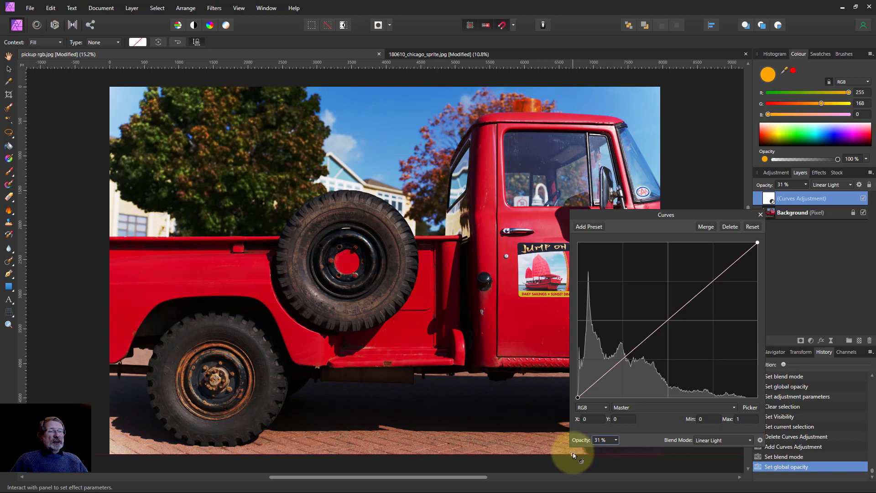
left_click_drag(623, 219, 666, 231)
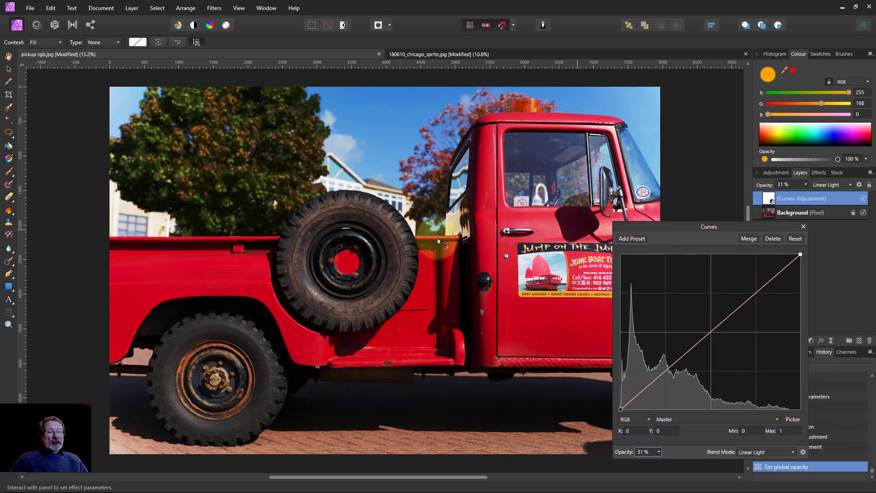
left_click(863, 198)
left_click(863, 198)
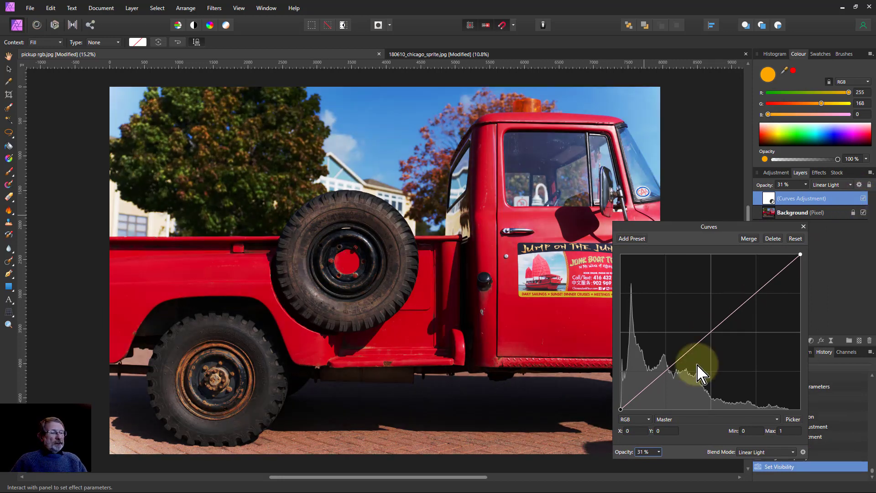
left_click(764, 286)
left_click_drag(765, 285, 759, 282)
left_click(682, 353)
left_click_drag(682, 353, 689, 359)
left_click_drag(622, 408, 620, 405)
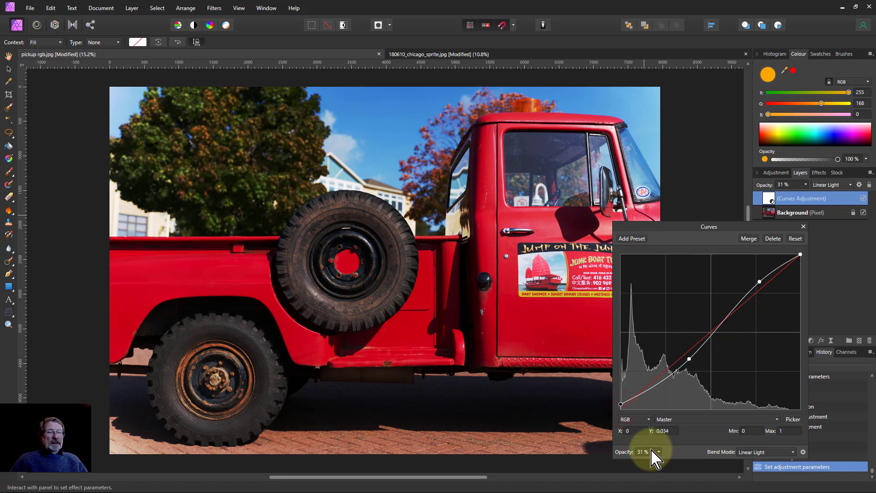
left_click(771, 200)
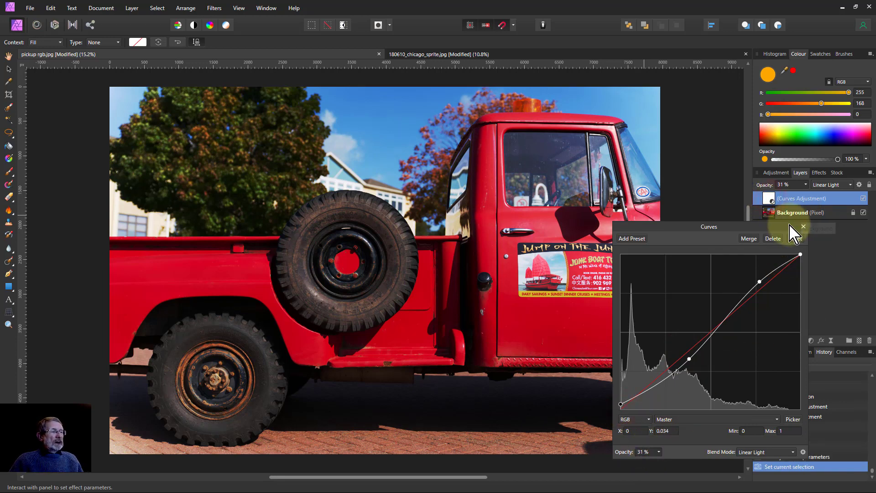
left_click(776, 238)
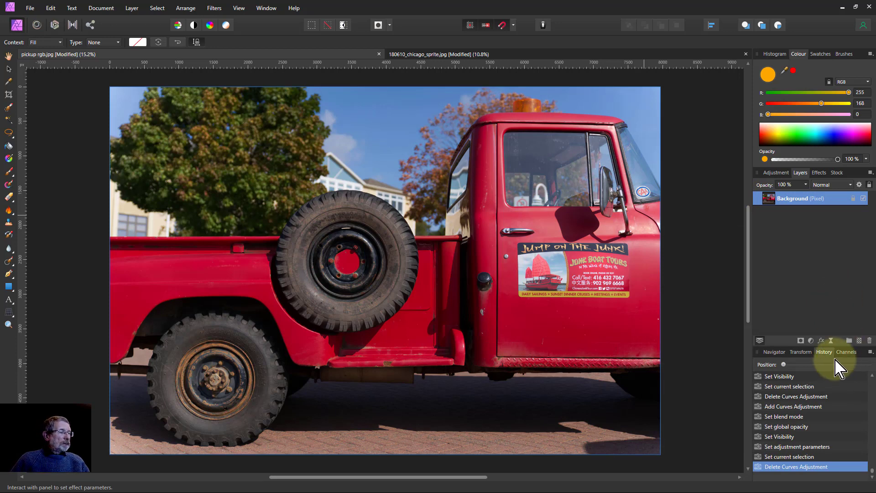
Step: Add a Live High Pass filter layer and set its radius to 14.1 px
left_click(831, 340)
left_click(801, 145)
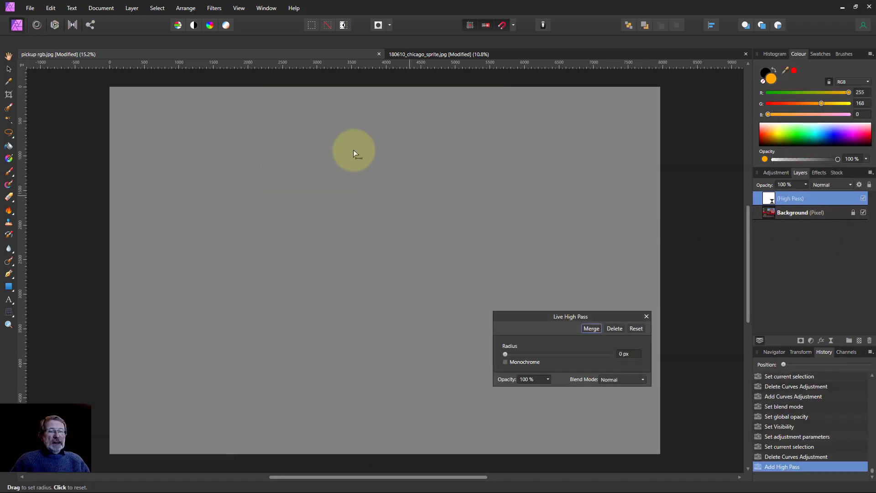
left_click_drag(505, 354, 556, 357)
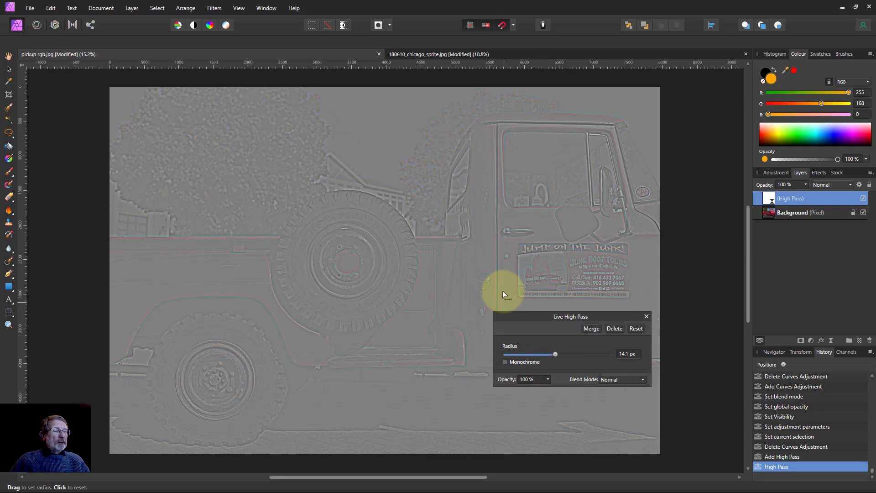
scroll(505, 201, "up", 6)
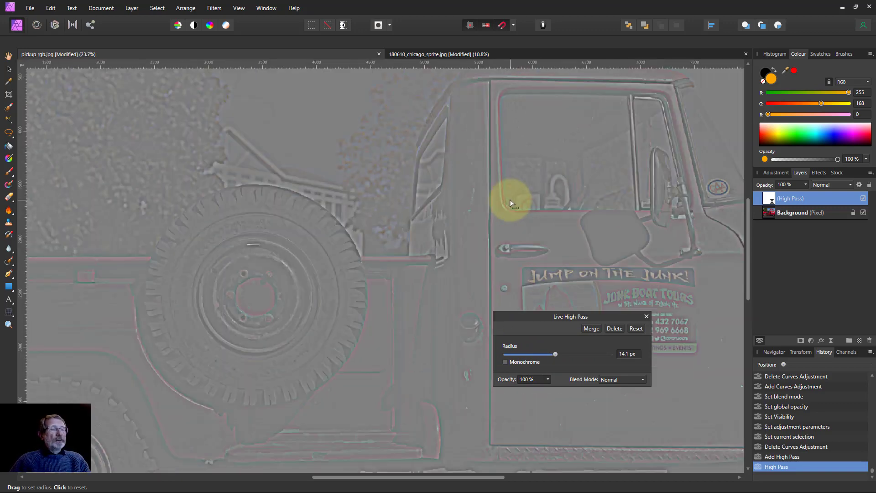
scroll(492, 209, "up", 6)
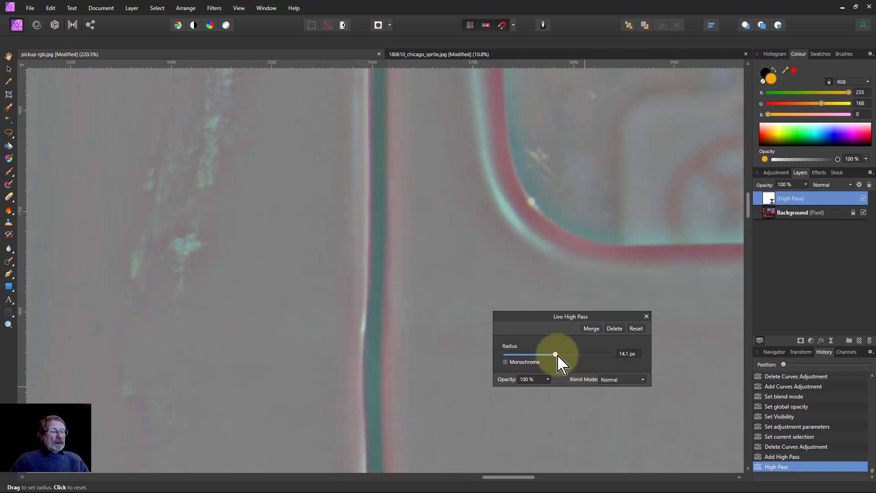
mouse_move(555, 355)
left_mouse_down()
mouse_move(518, 364)
mouse_move(567, 365)
mouse_move(556, 360)
left_mouse_up()
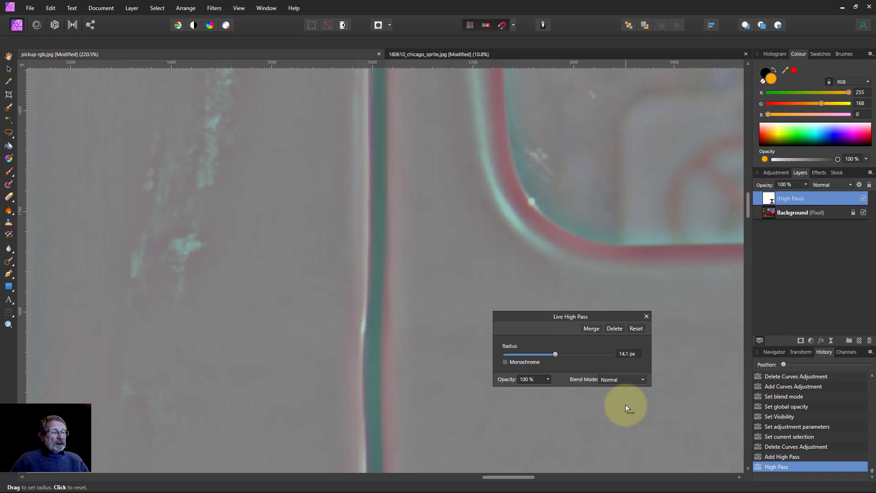
left_click(620, 381)
Step: Set the High Pass to monochrome Linear Light and cut its radius to about 0.2 px
scroll(620, 379, "down", 1)
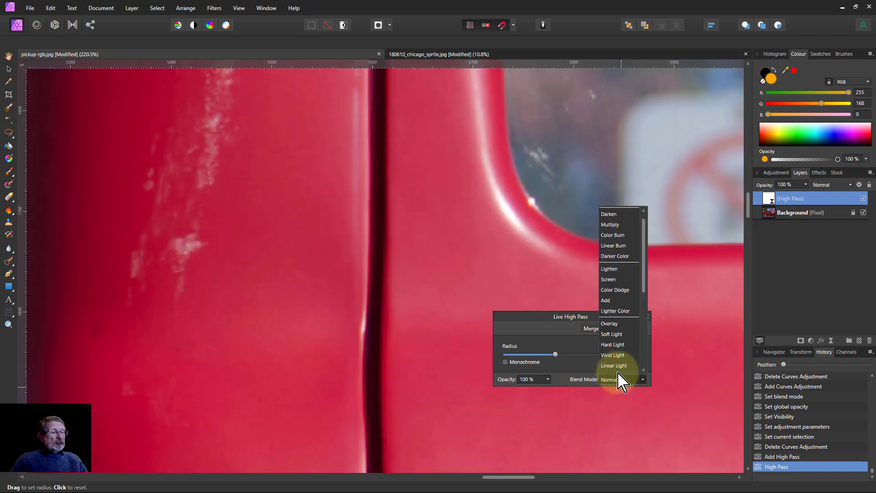
left_click(614, 366)
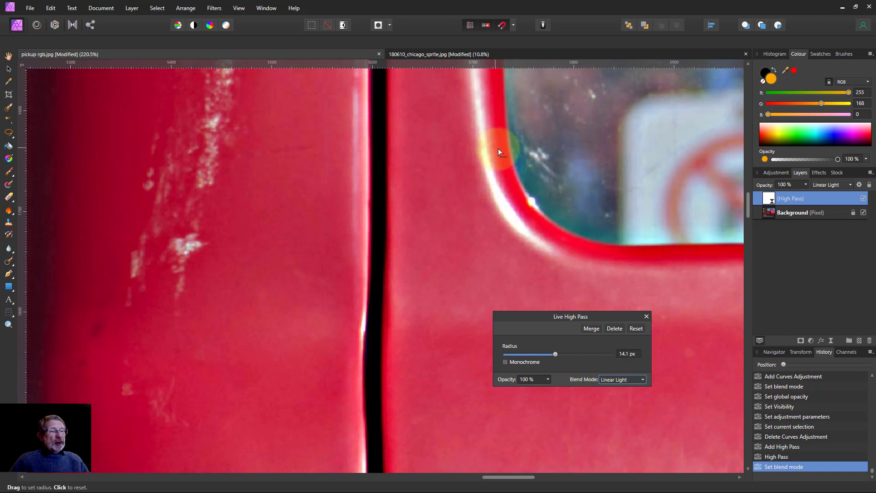
left_click(505, 362)
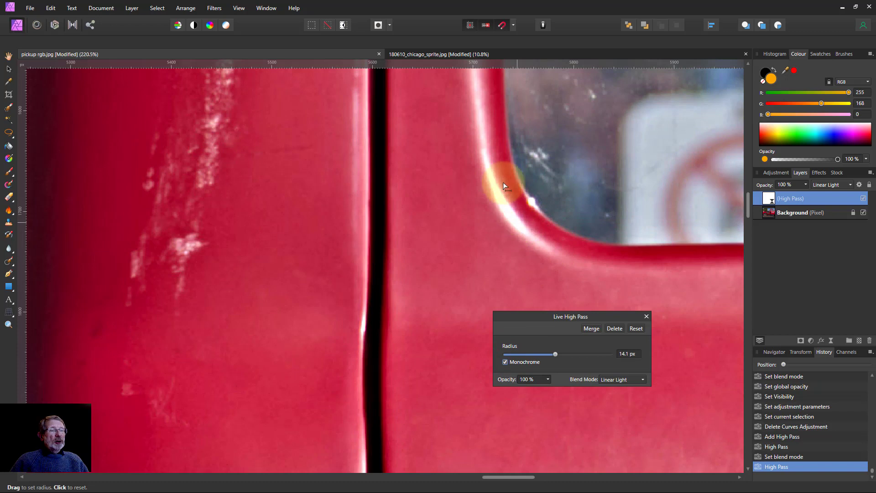
left_click(626, 388)
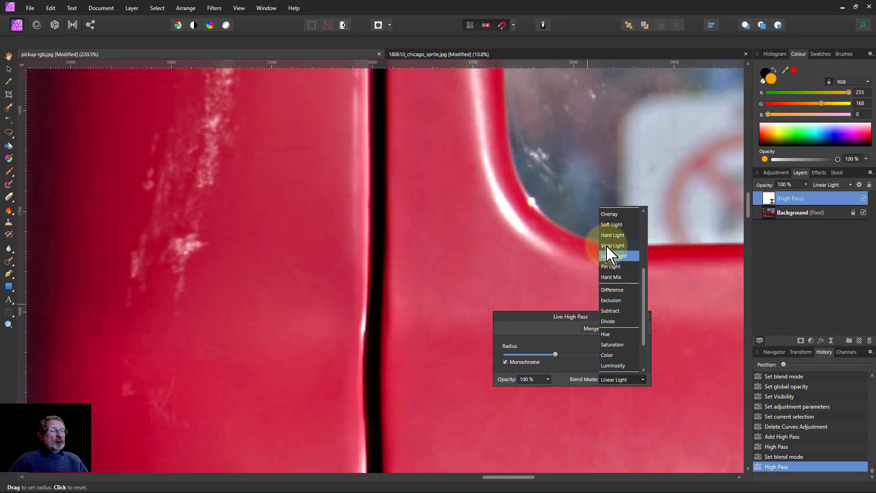
left_click(714, 400)
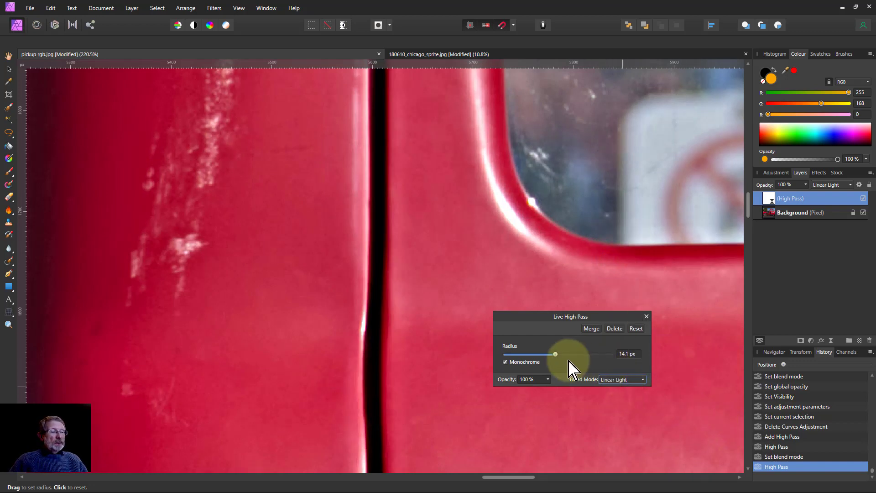
left_click_drag(556, 357, 511, 361)
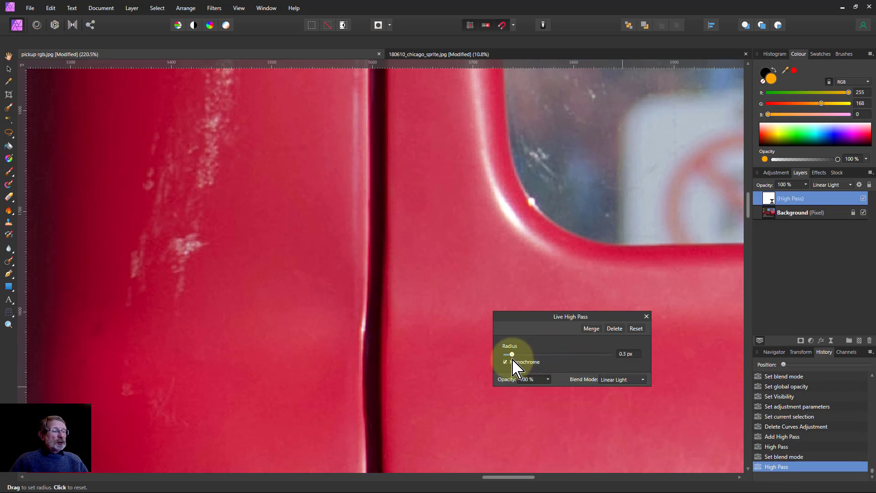
Step: Duplicate the High Pass layer, delete all three High Pass layers, and fit the truck to the window
left_click(770, 203)
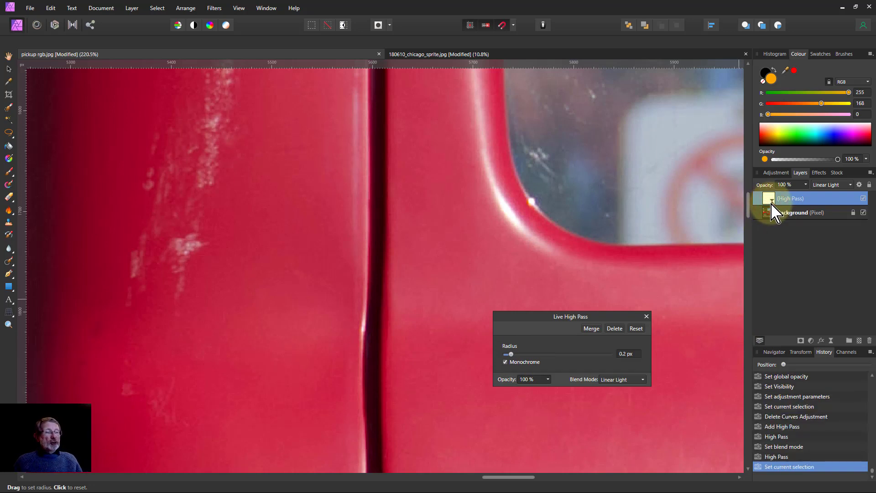
key("ctrl+j")
key("ctrl+j")
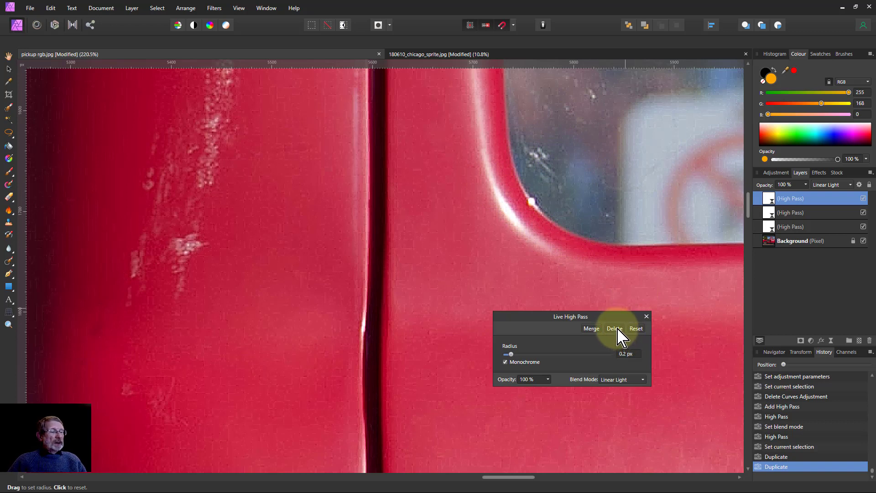
left_click(618, 330)
key("Delete")
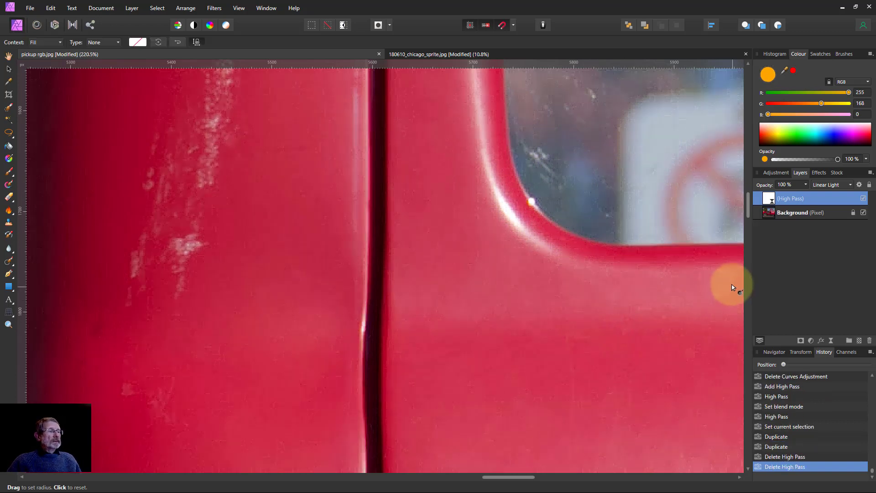
key("Delete")
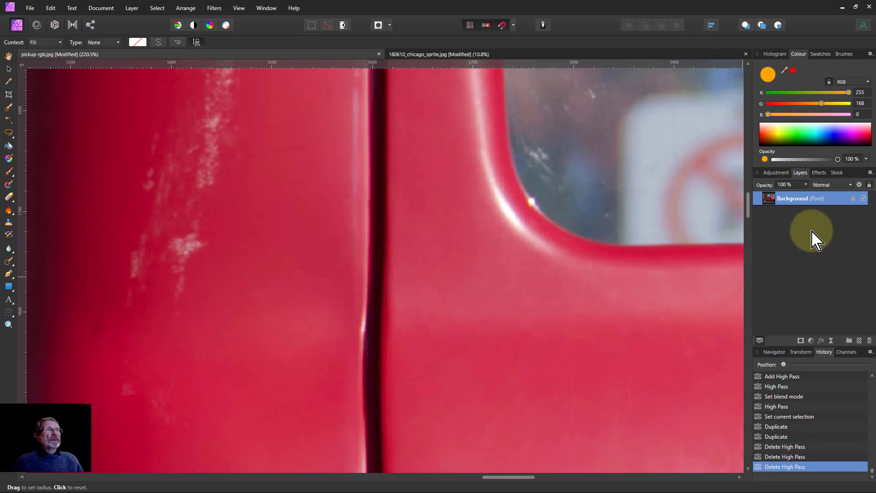
key("ctrl+0")
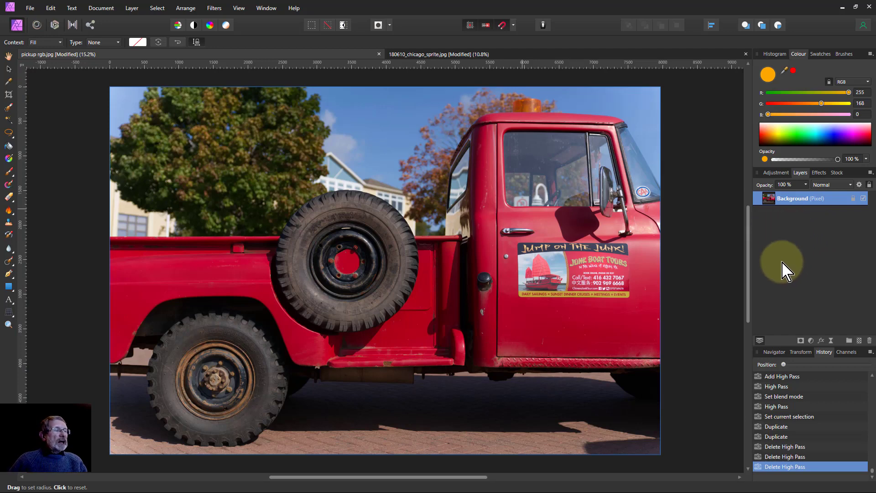
Step: Add an orange fill layer over the truck in Linear Light at 36% opacity
left_click(132, 9)
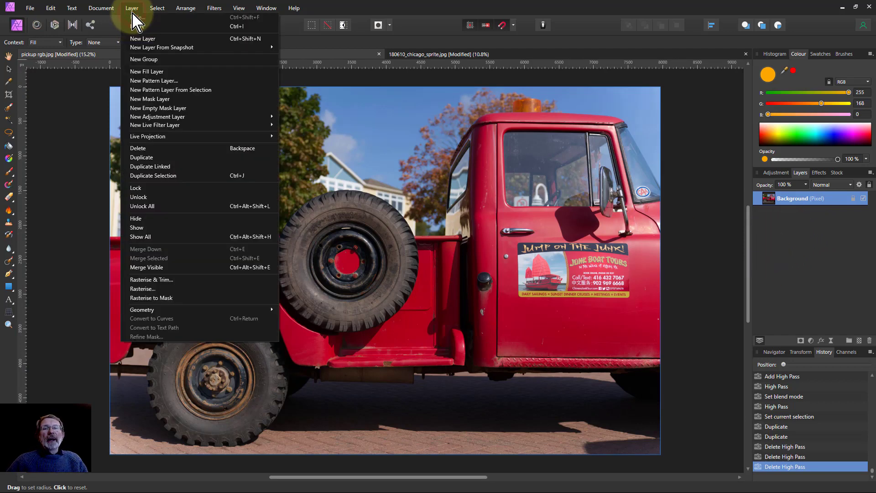
left_click(146, 72)
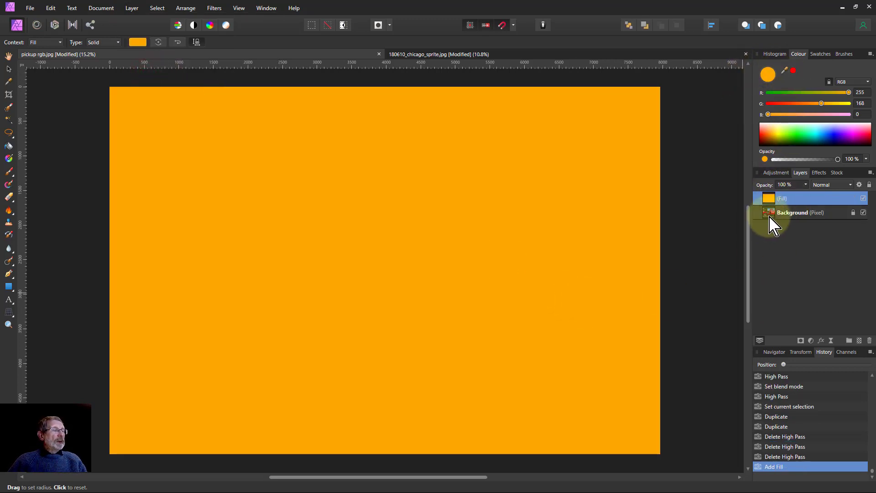
left_click(831, 187)
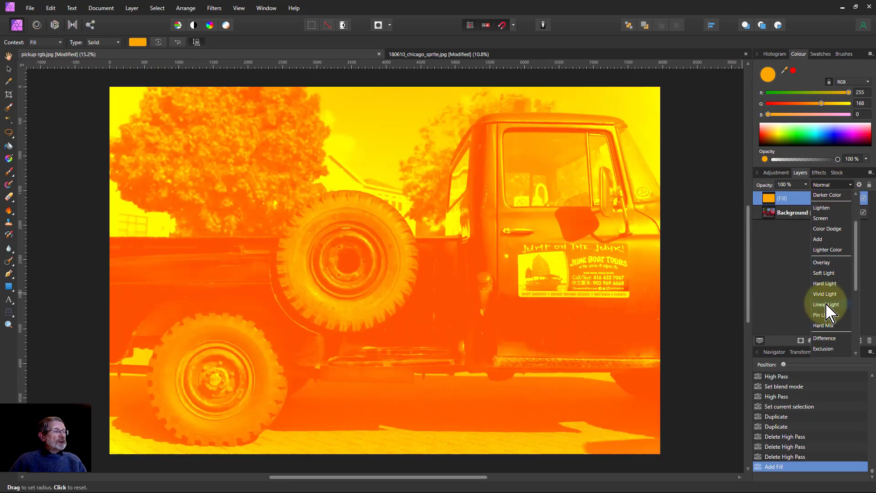
left_click(826, 304)
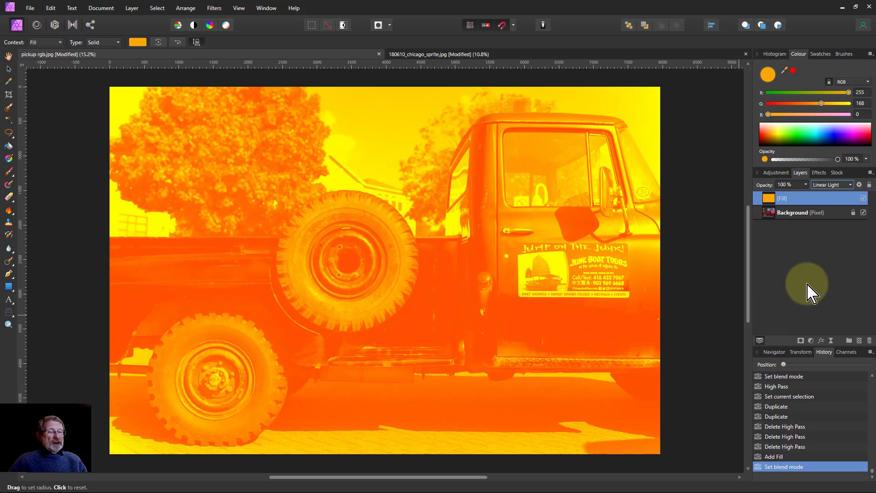
left_click(806, 185)
left_click_drag(803, 200, 766, 198)
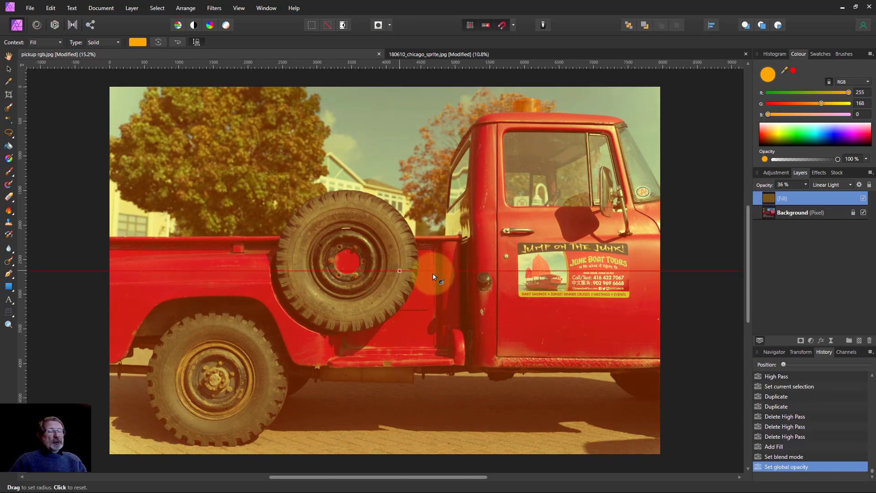
left_click(859, 184)
Step: Try reshaping the fill's Source Layer blend-range curve, then delete the orange Fill layer
left_click_drag(491, 136, 737, 247)
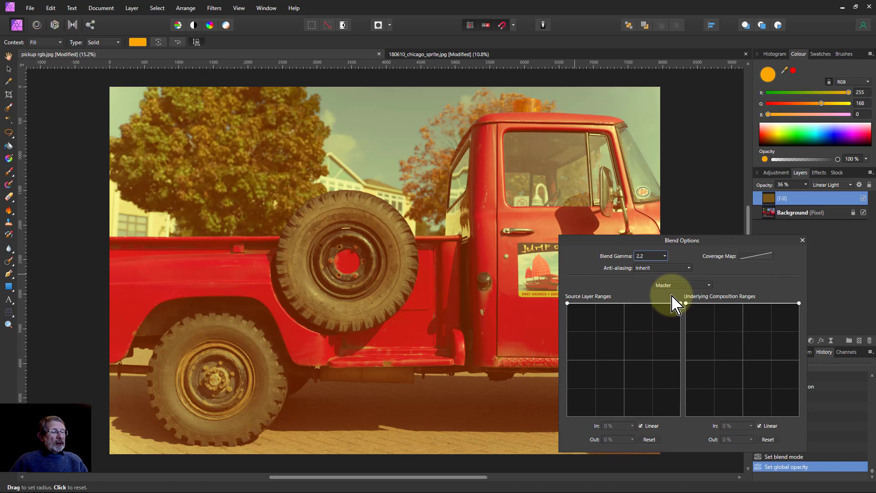
left_click_drag(680, 303, 694, 430)
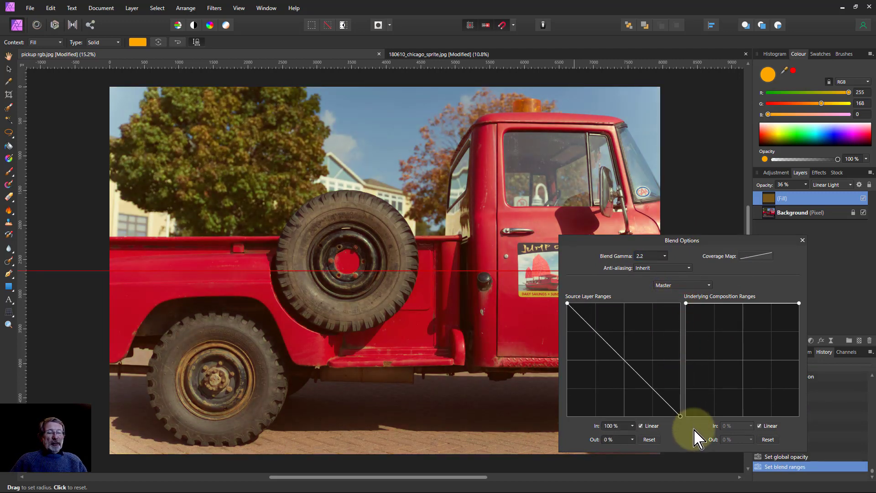
left_click_drag(697, 438, 693, 303)
left_click_drag(569, 303, 604, 450)
left_click_drag(645, 358, 649, 361)
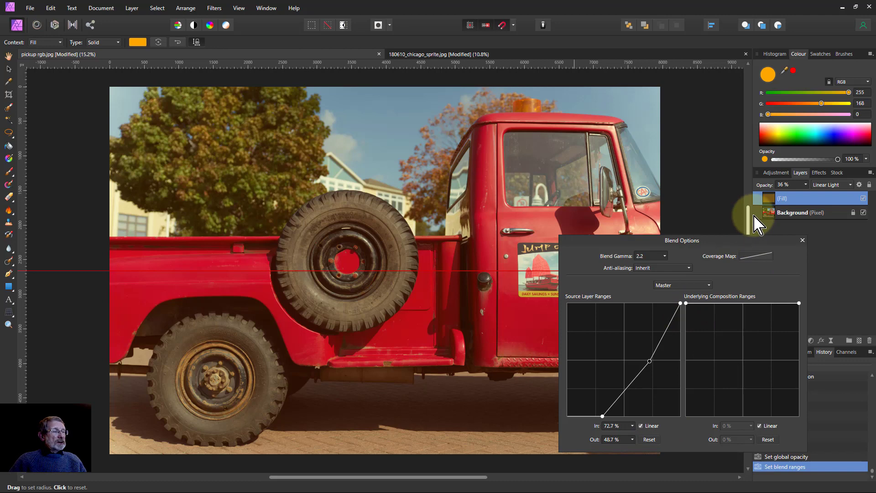
key("Delete")
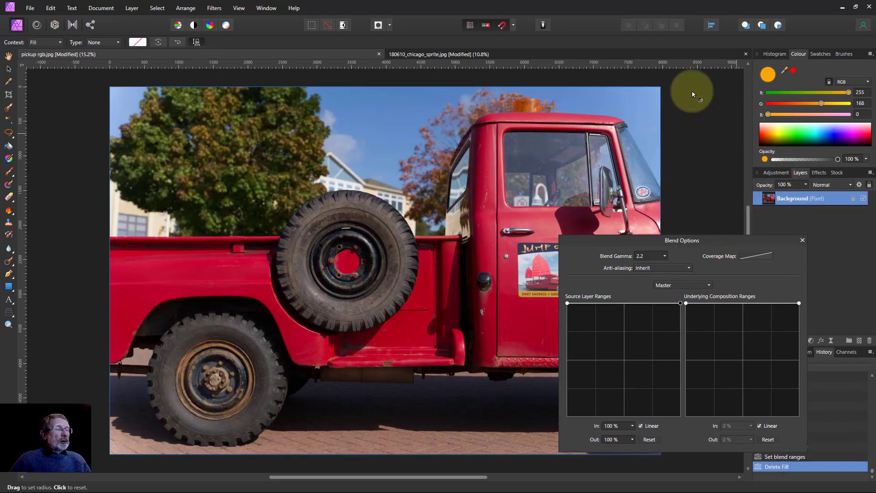
Step: Switch to 180610_chicago_sprite.jpg and add a white fill layer over the can photo
left_click(510, 56)
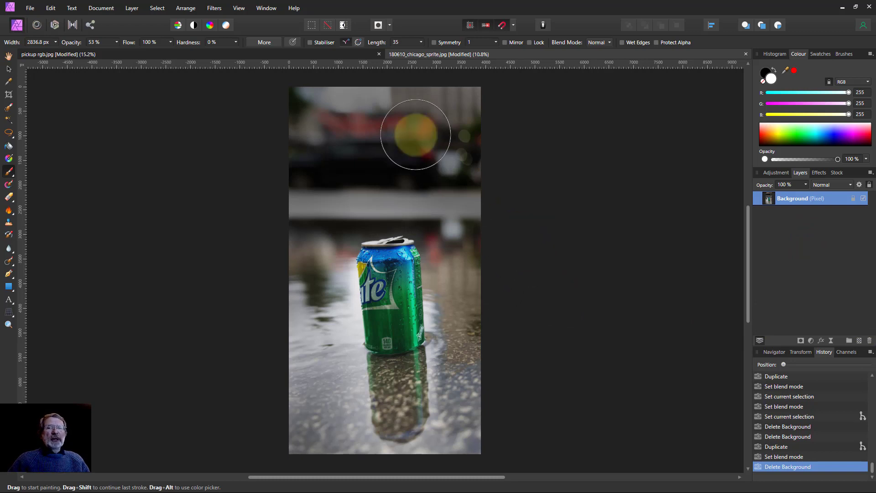
left_click(132, 9)
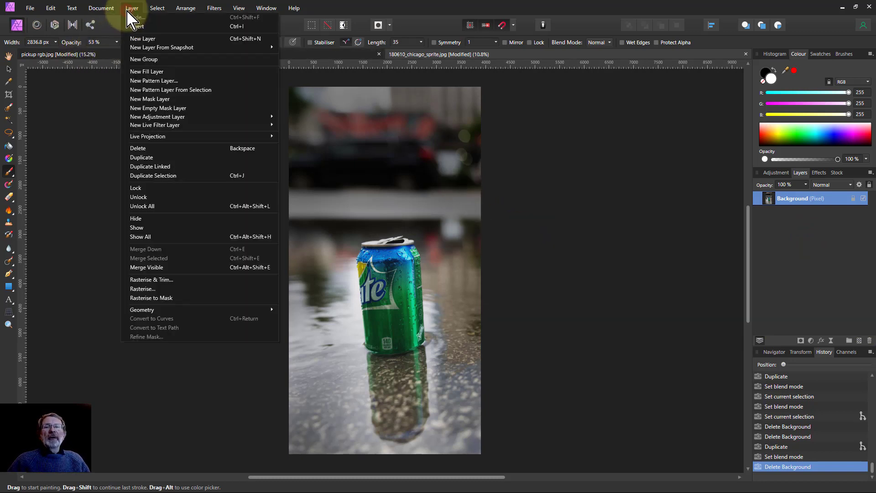
left_click(148, 71)
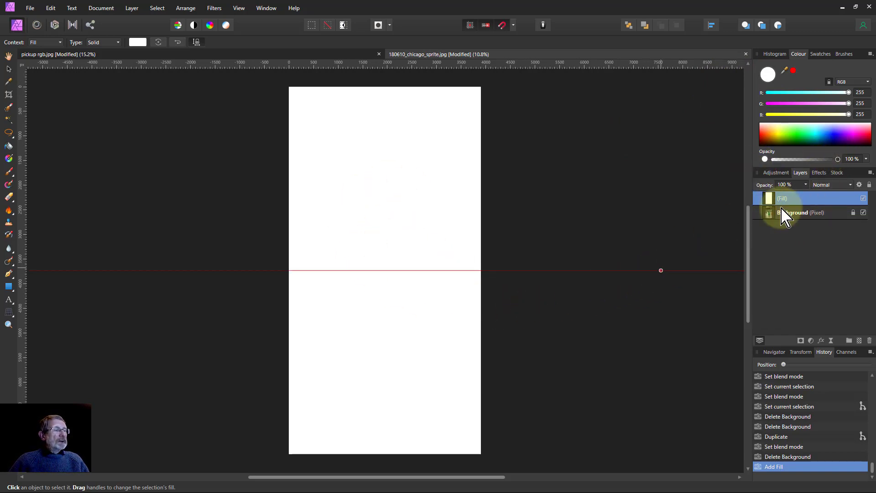
left_click(844, 185)
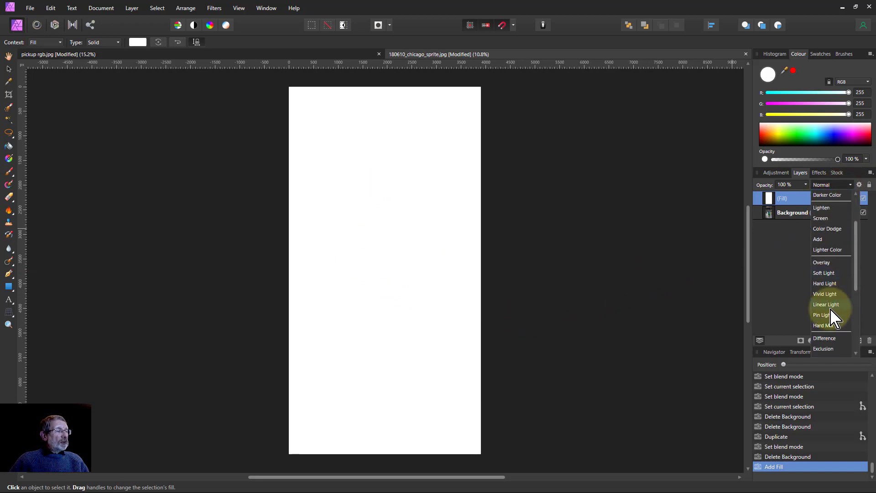
Step: Set the white fill to Linear Light at 37% opacity and add a layer mask
left_click(824, 304)
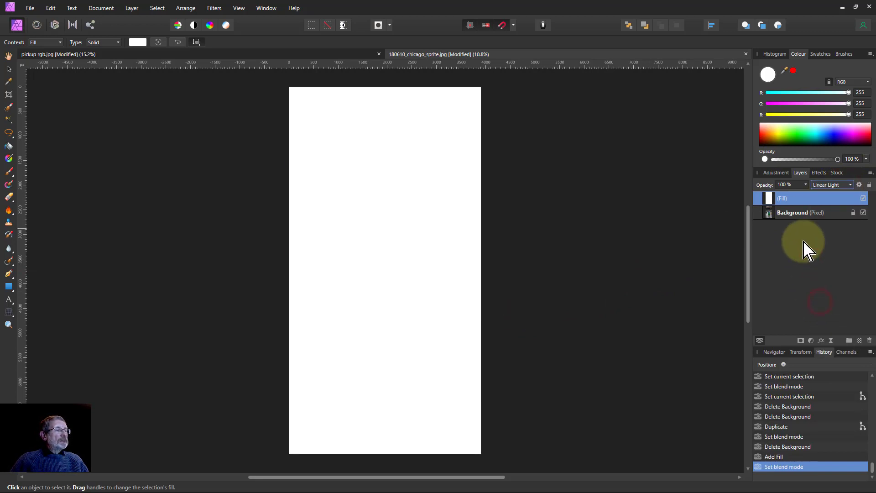
left_click_drag(806, 186, 771, 197)
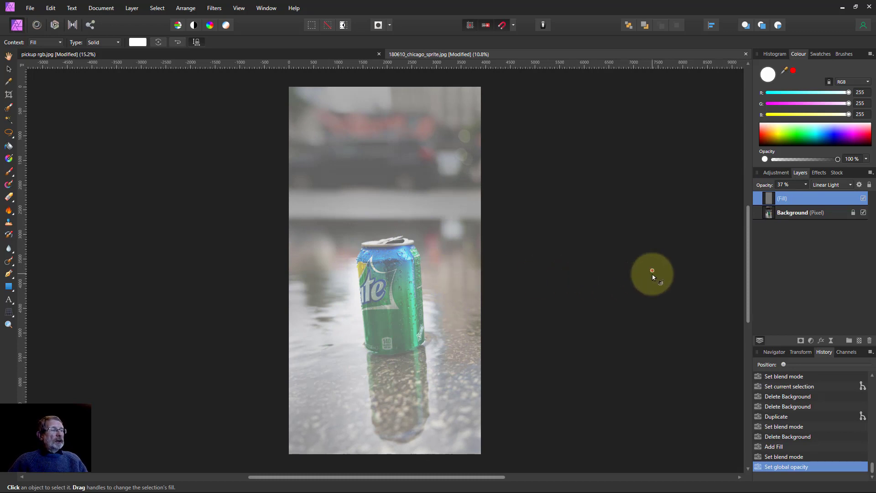
left_click(801, 340)
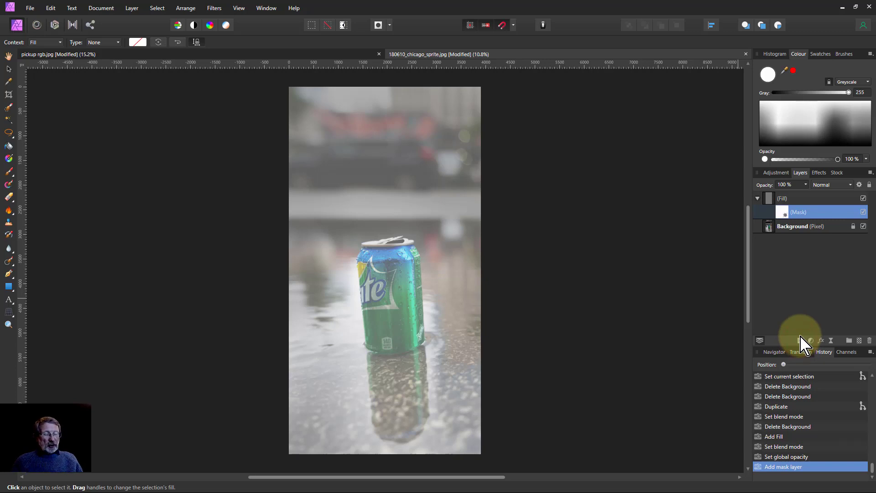
Step: Invert the fill's mask and paint four soft-brush strokes over the wet ground around the can
key("ctrl+i")
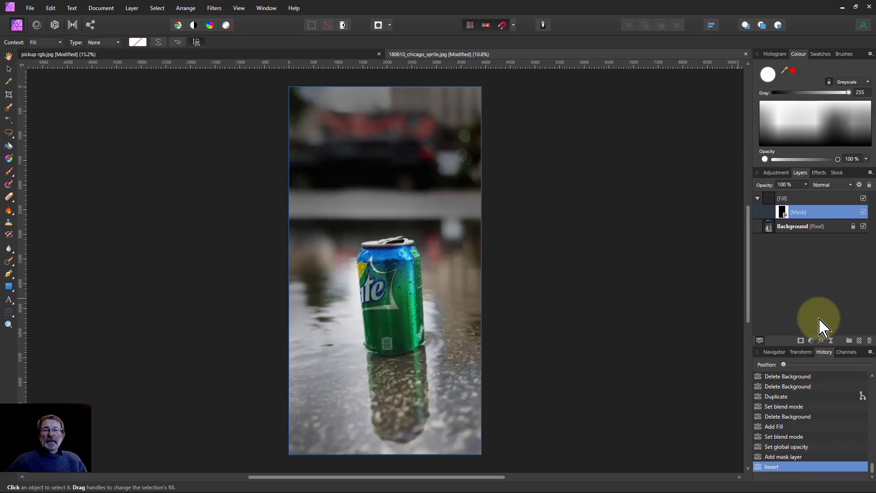
left_click(9, 171)
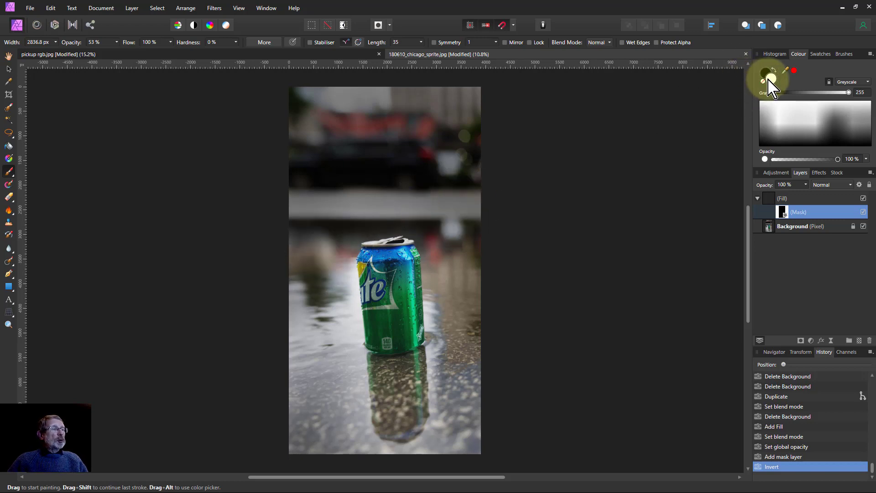
mouse_move(315, 246)
left_mouse_down()
mouse_move(334, 419)
mouse_move(397, 414)
mouse_move(460, 313)
left_mouse_up()
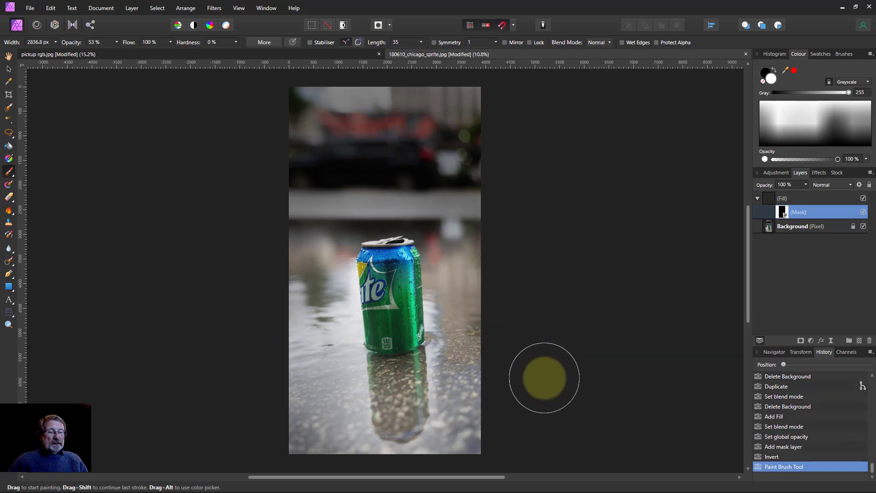
left_click_drag(316, 256, 320, 383)
left_click_drag(420, 406, 411, 416)
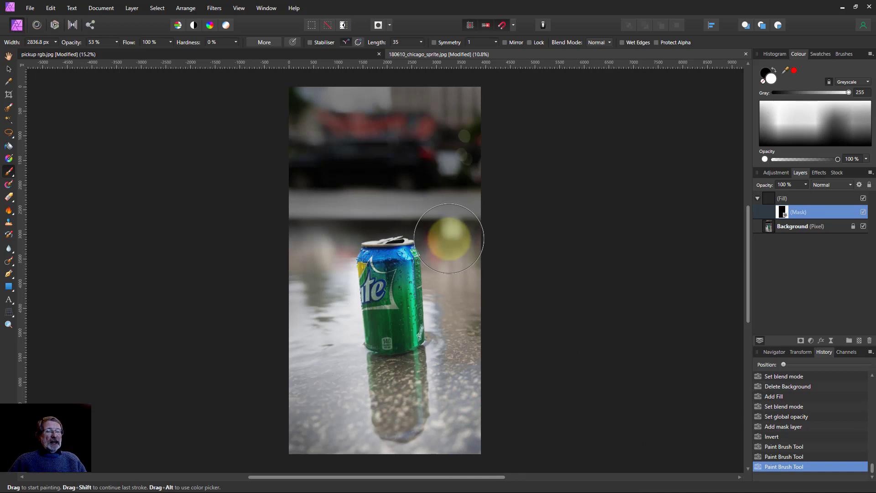
left_click_drag(463, 255, 489, 317)
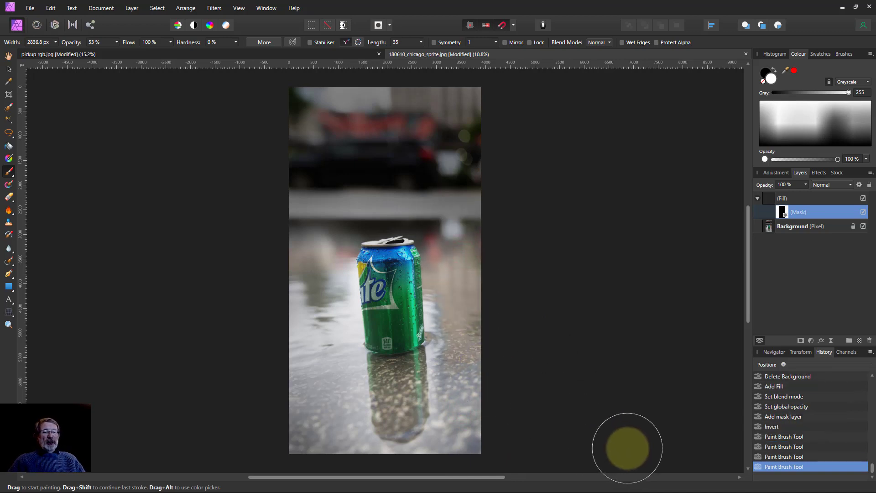
Step: Toggle the mask off and on to compare, then select the Fill layer
left_click(863, 212)
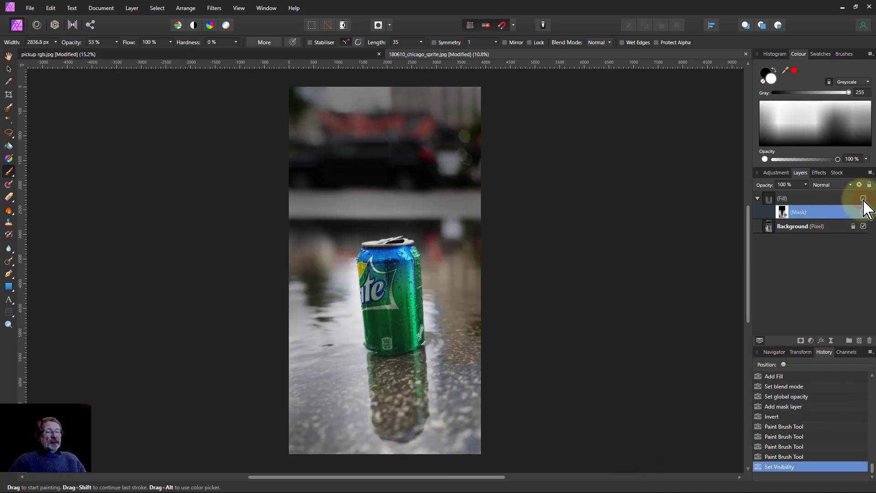
left_click(863, 213)
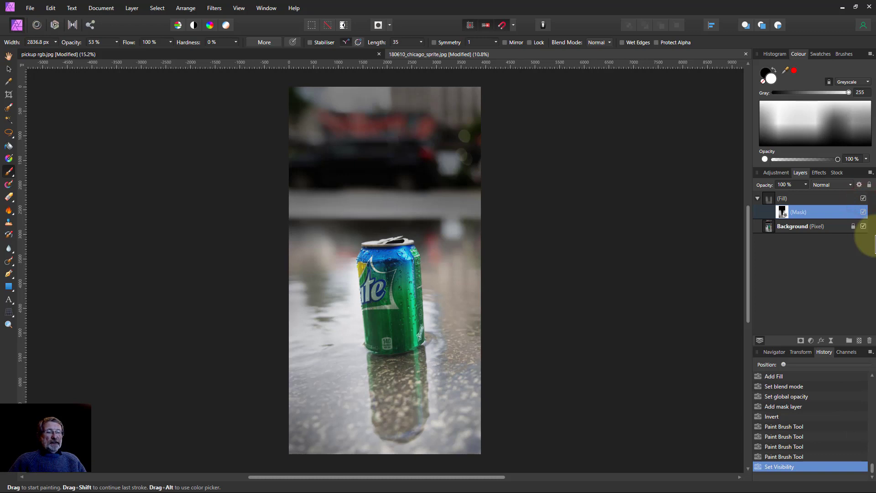
left_click(783, 198)
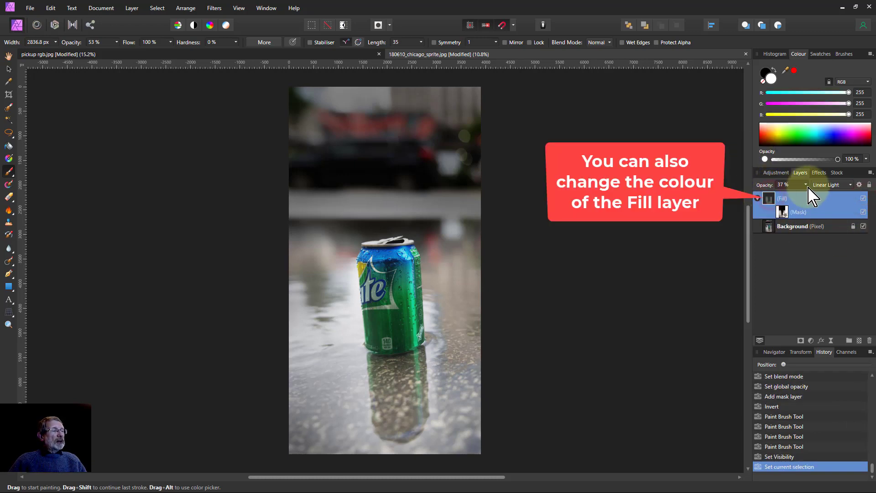
Step: Drop the Fill layer's opacity to about 8%, then delete it
left_click_drag(806, 185, 797, 215)
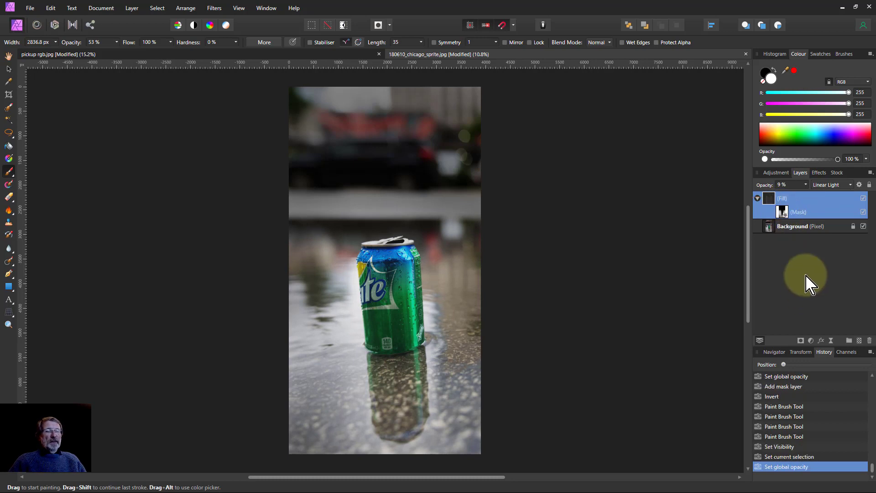
key("Delete")
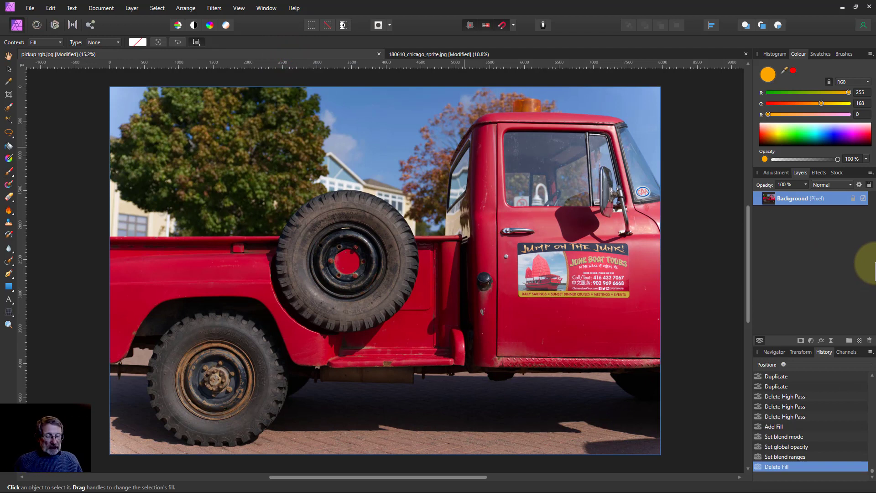
Step: Duplicate the Background twice, hide the top copy, and set the middle copy to Linear Light
key("ctrl+j")
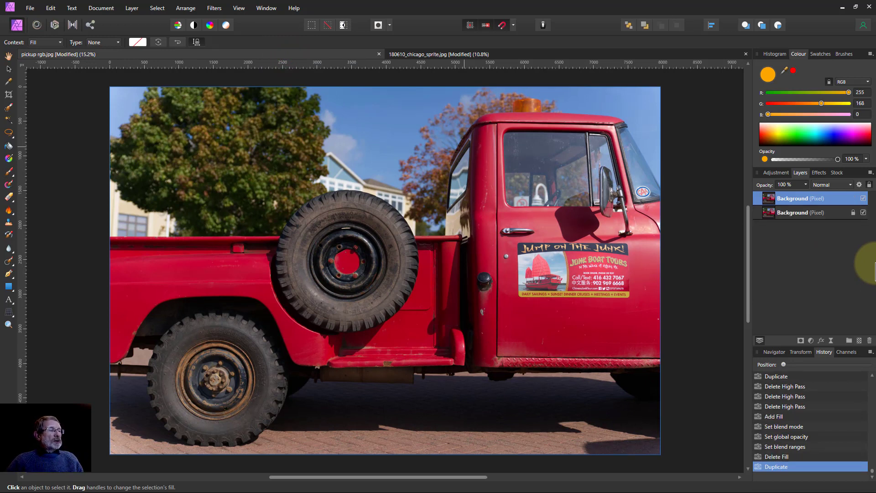
key("ctrl+j")
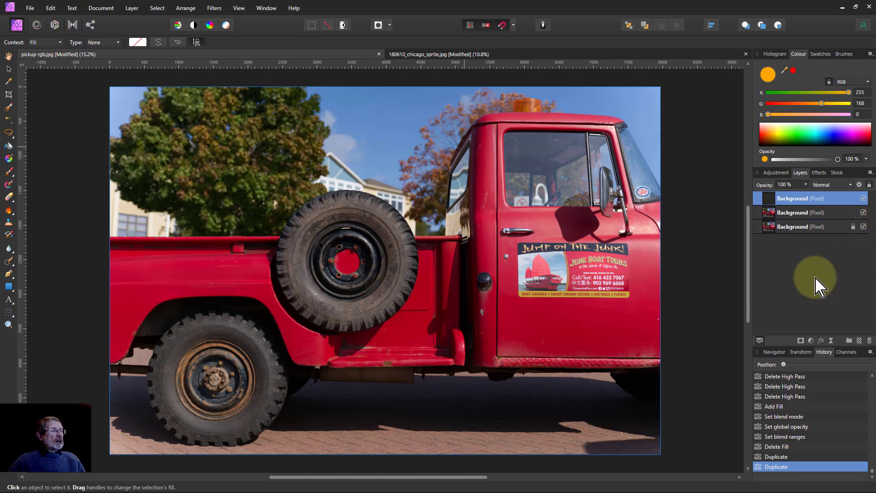
left_click(863, 198)
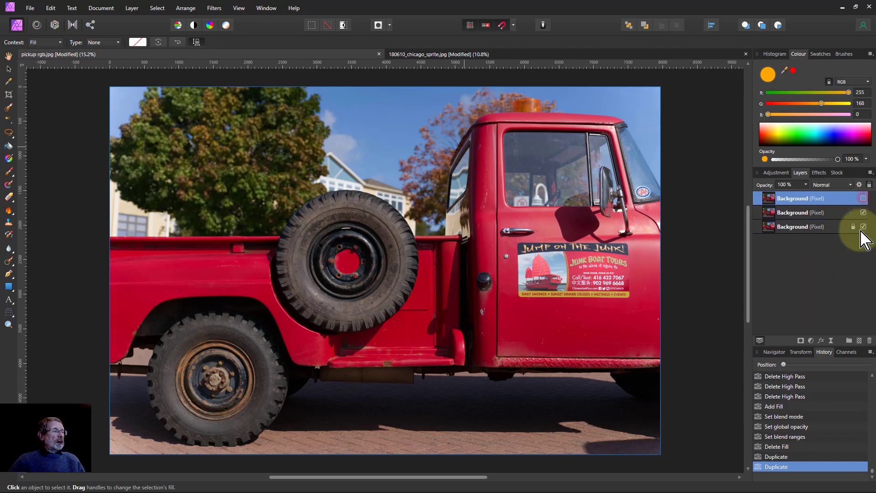
left_click(771, 215)
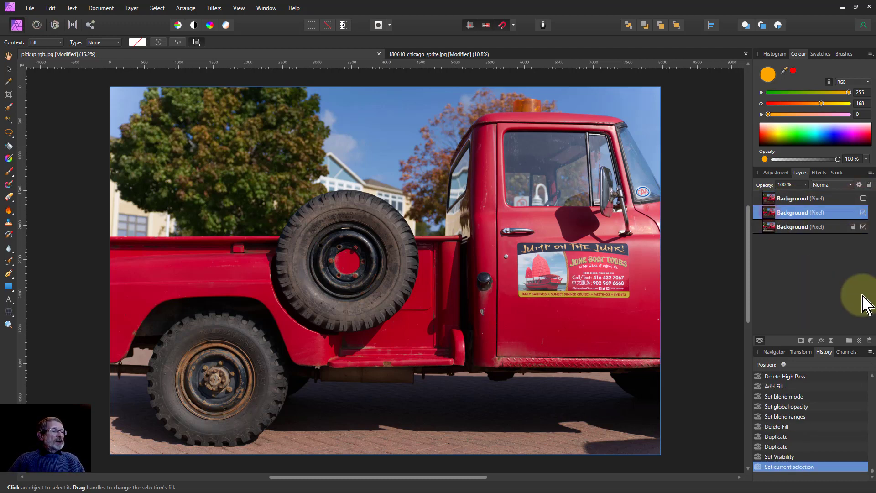
left_click(821, 185)
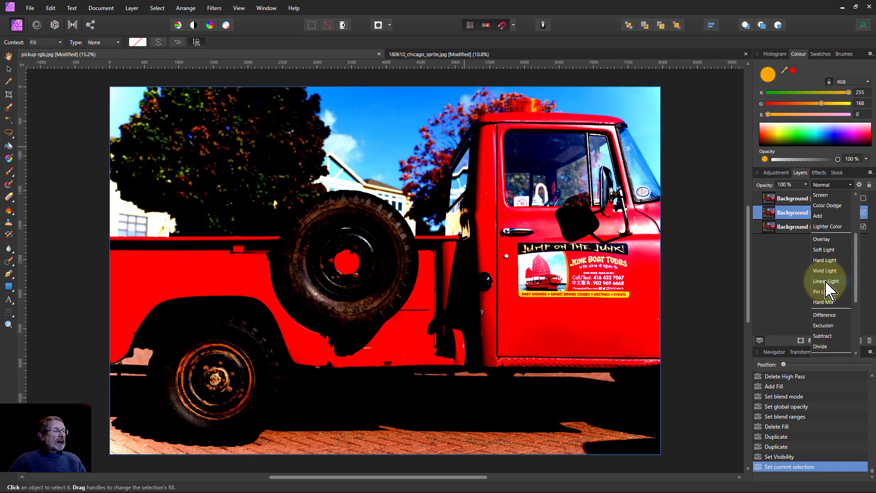
left_click(822, 281)
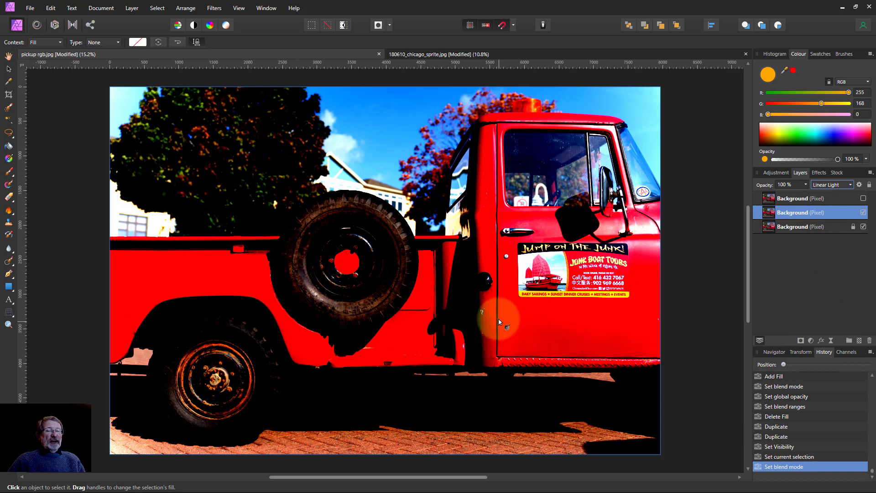
Step: Show the top copy, set it to Screen, then hide both blended copies to compare
left_click(863, 198)
left_click(780, 198)
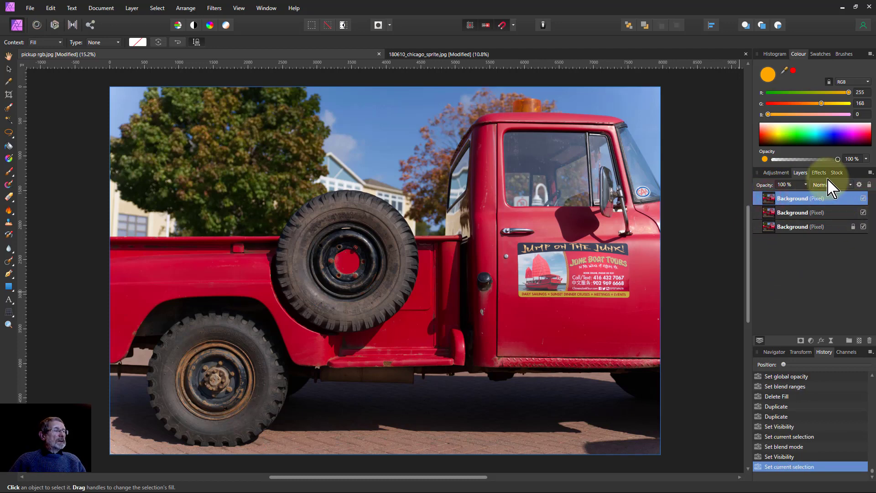
left_click(829, 194)
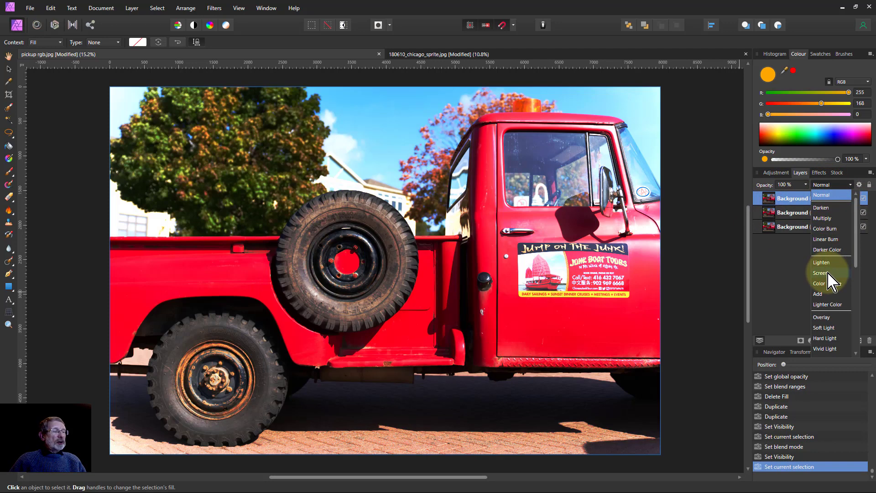
left_click(828, 273)
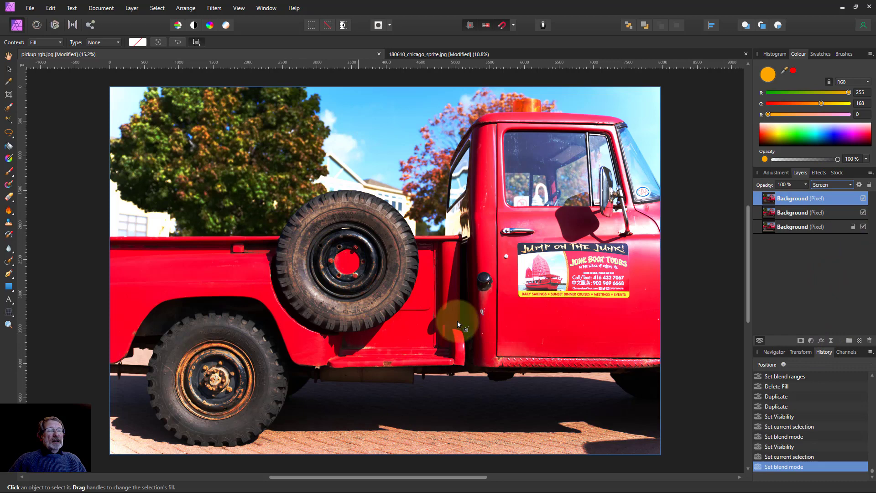
left_click(770, 213, "ctrl")
left_click(863, 198)
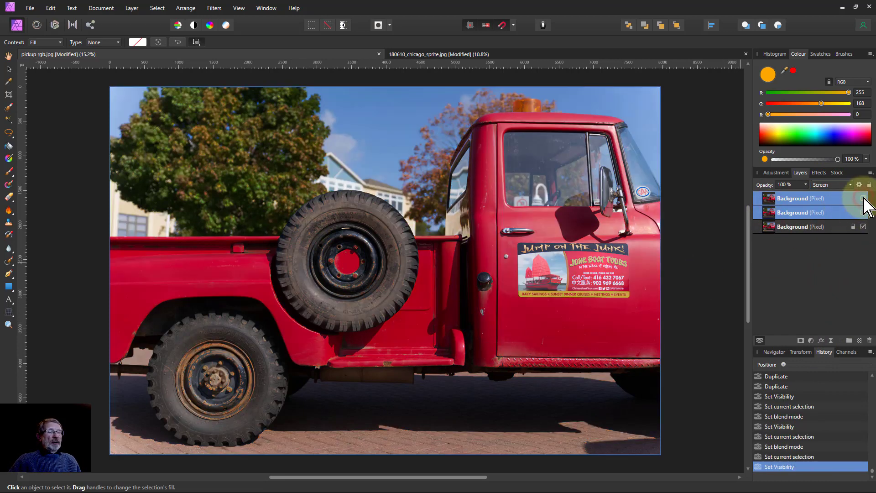
Step: Show both Background copies, then toggle the top Screen copy off and on to compare against Linear Light
left_click(864, 198)
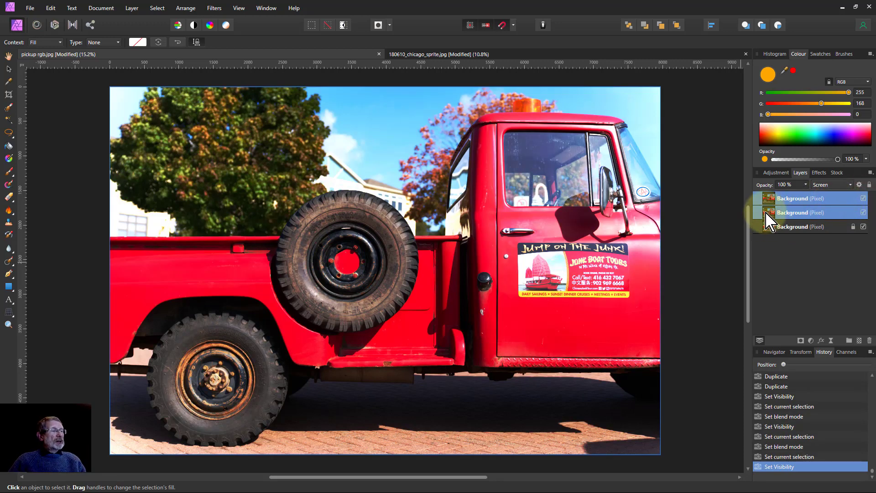
left_click(796, 200)
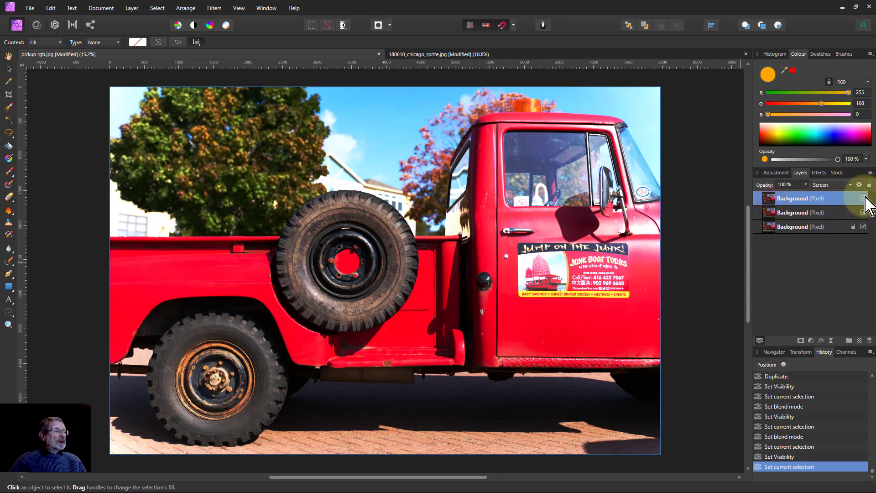
left_click(864, 199)
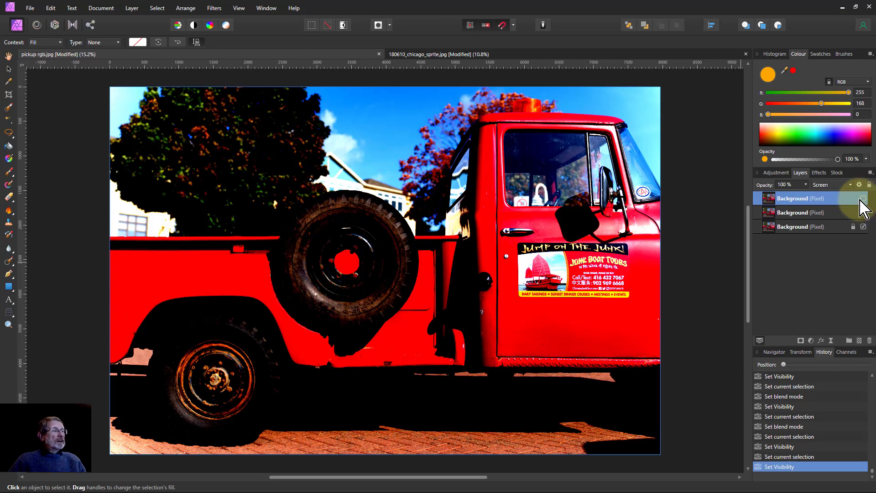
left_click(864, 198)
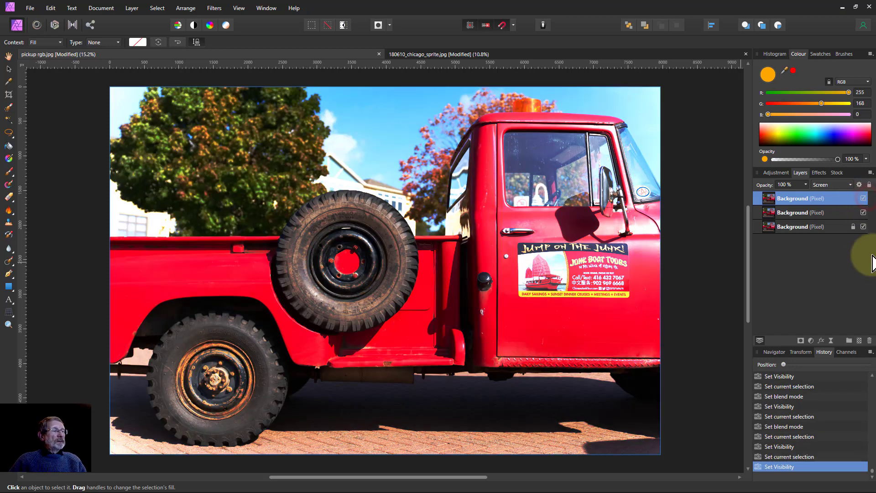